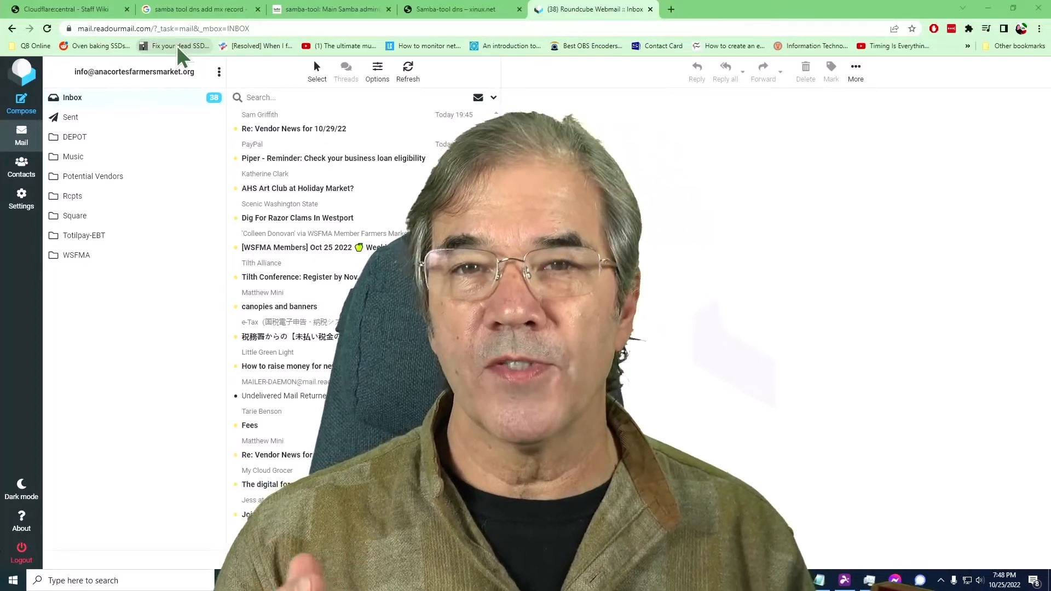
# - Load compumatter.com in a new tab, check the Cloudflare DNS page, and return to the inbox
pyautogui.click(671, 9)
pyautogui.write('compu')
pyautogui.press('Return')
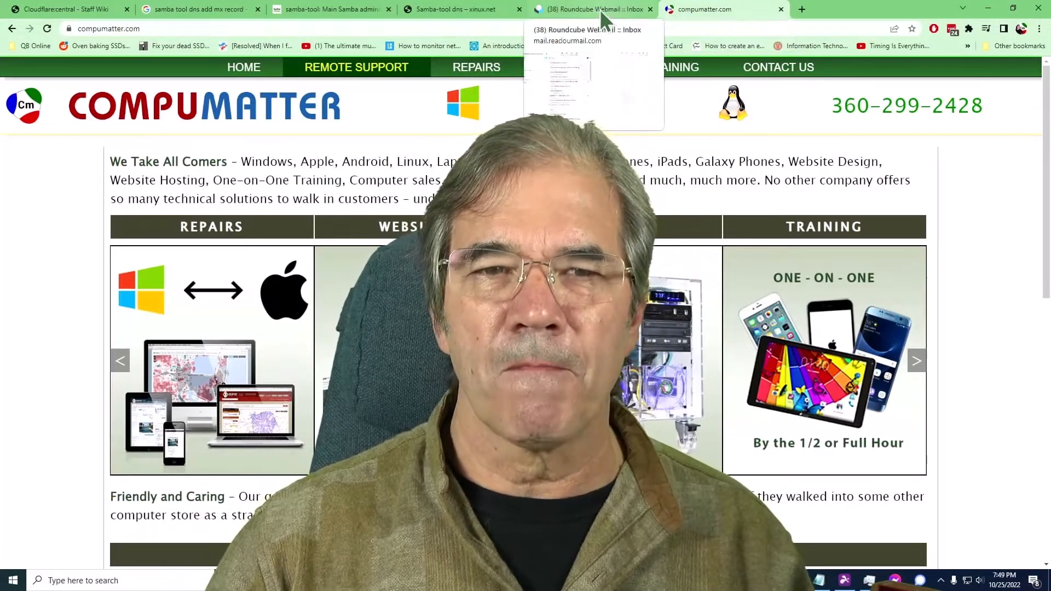
pyautogui.click(600, 12)
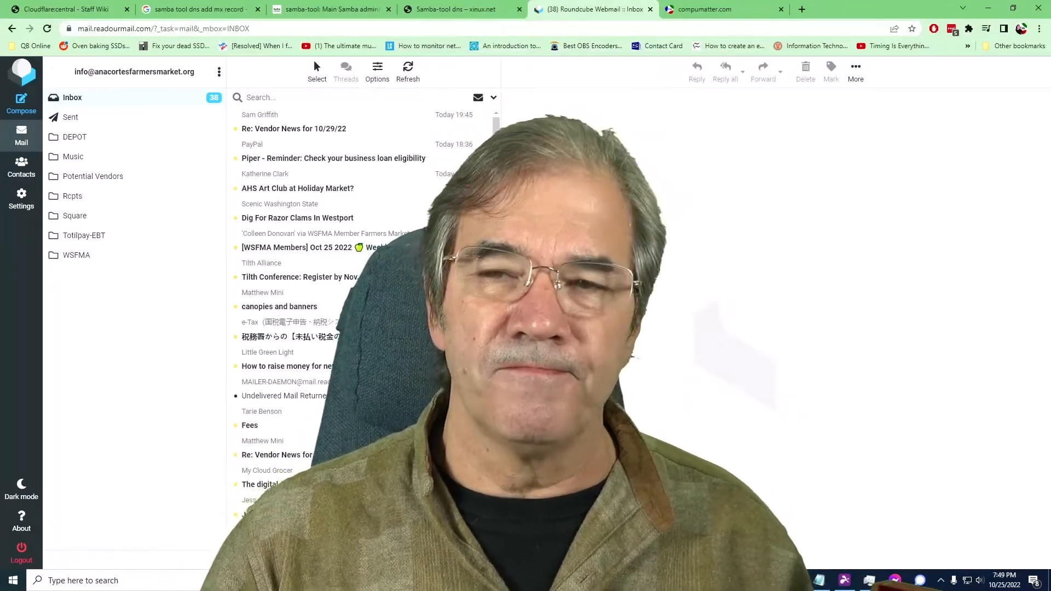
pyautogui.hotkey('ctrl', 'Tab')
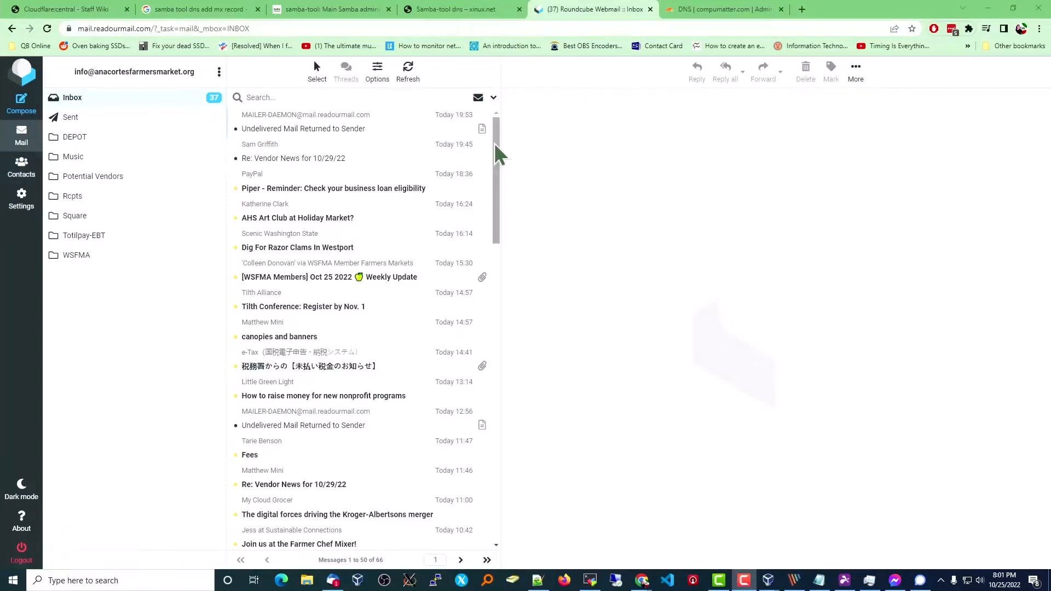
pyautogui.moveTo(494, 143); pyautogui.dragTo(484, 516)
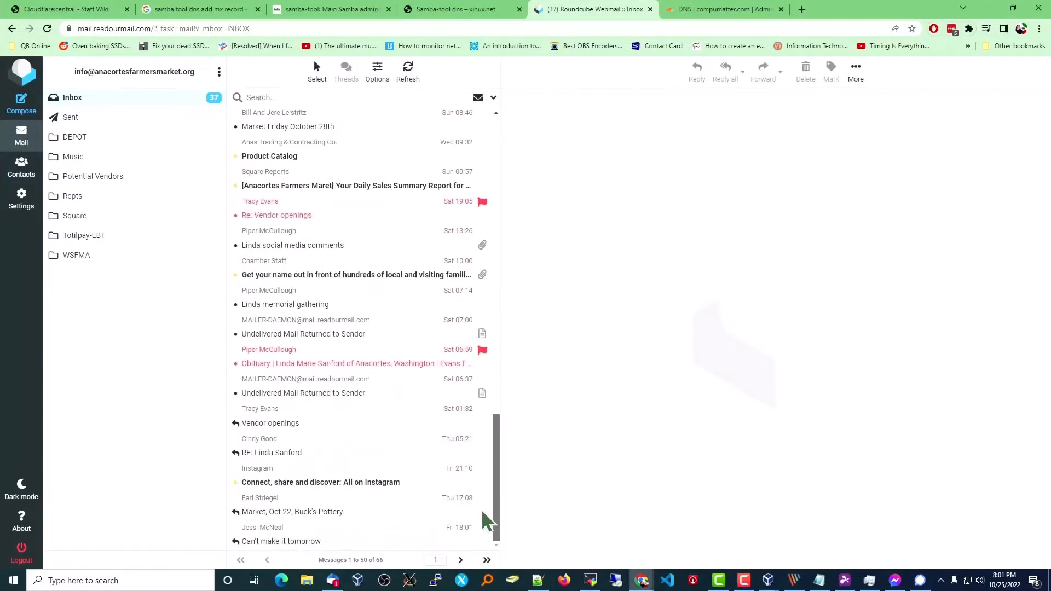
pyautogui.scroll(10, 308, 275)
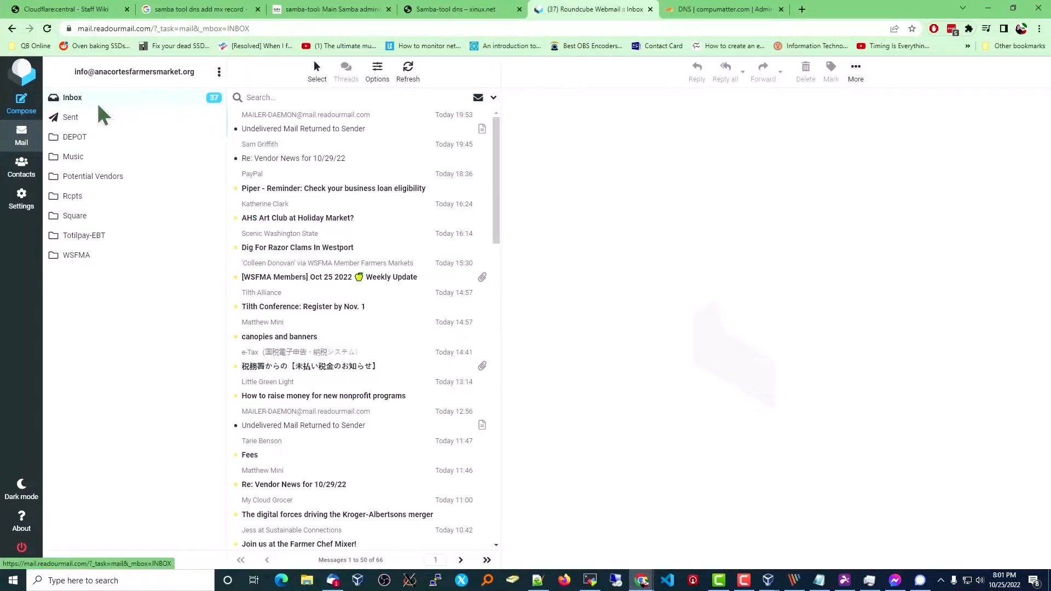
# - Compose a 'TEST FROM AMG' message to the compumatter.com recipient and send it
pyautogui.click(22, 103)
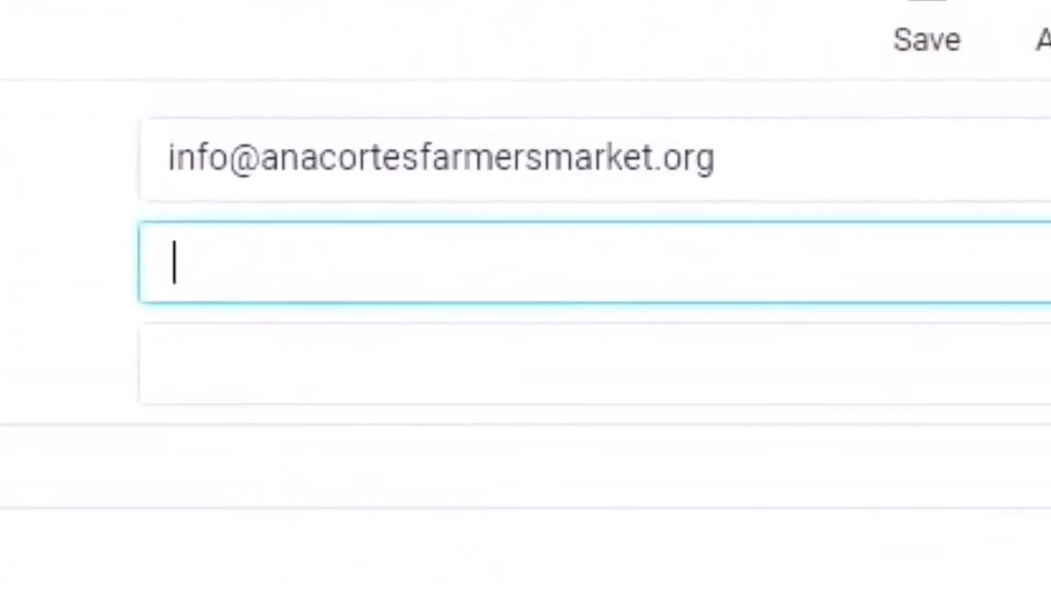
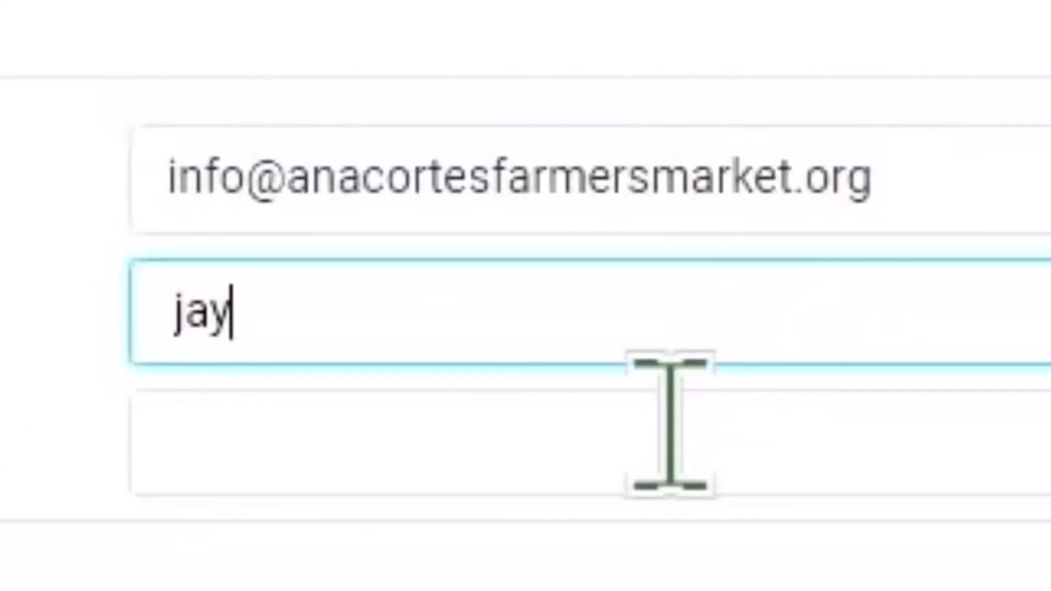
pyautogui.click(674, 423)
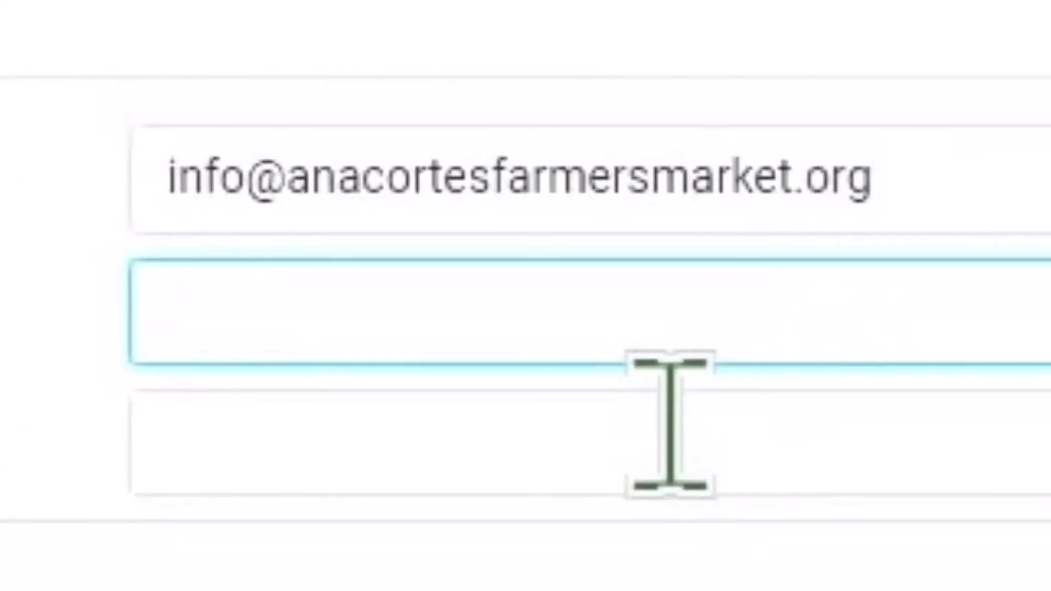
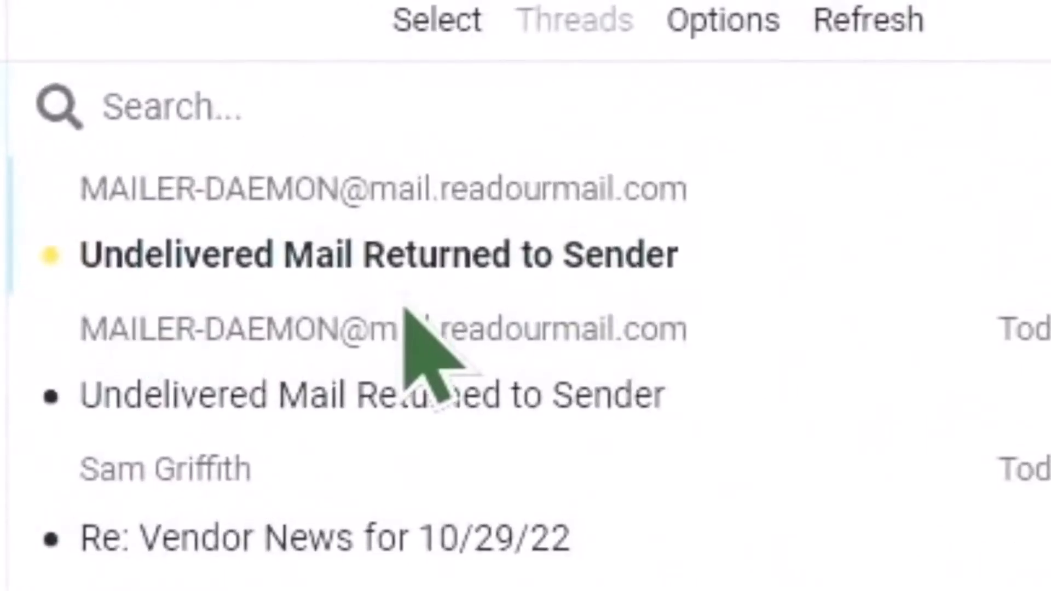
# - Read the newest bounce's 'mail for compumatter.com loops back to myself' reason, then check Cloudflare DNS
pyautogui.click(473, 256)
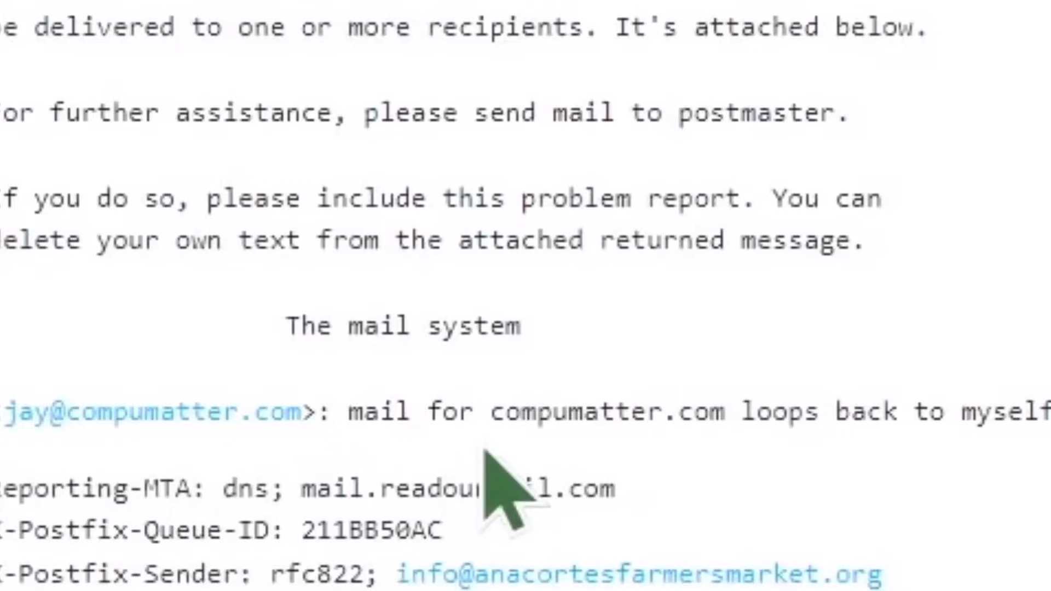
pyautogui.tripleClick(533, 406)
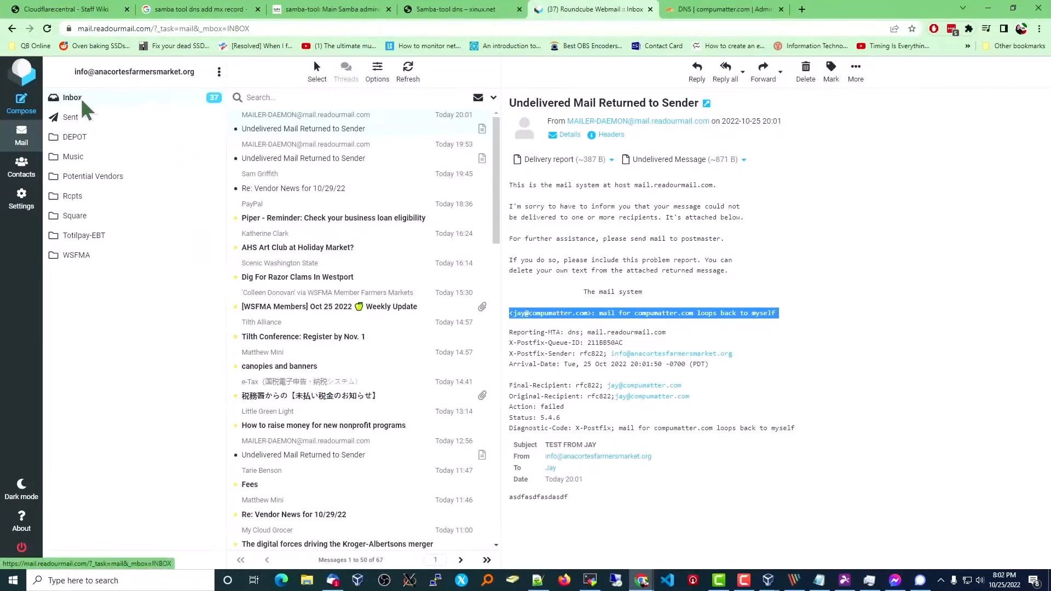
pyautogui.click(718, 11)
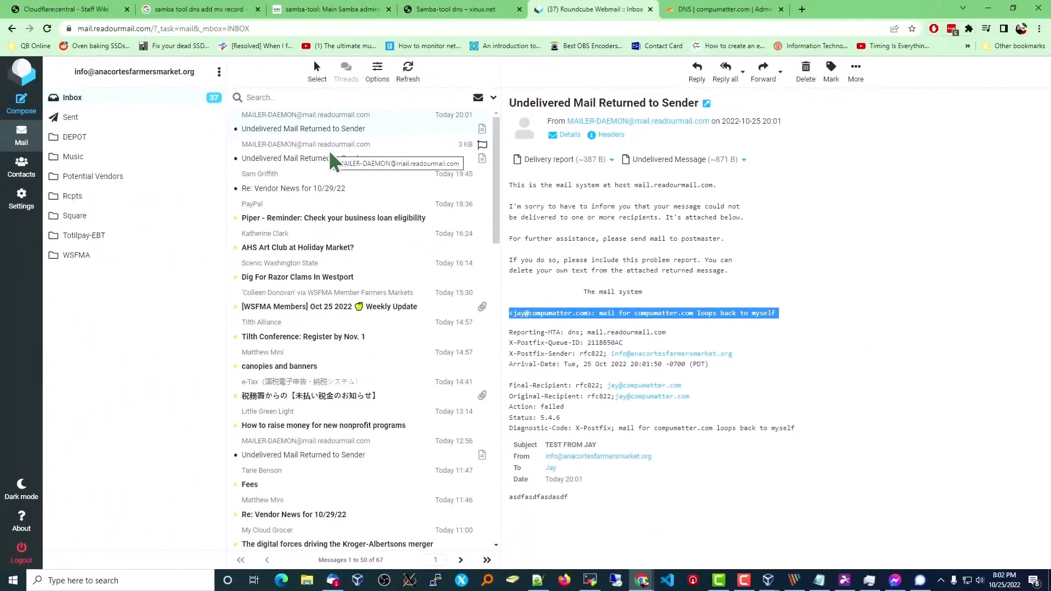
pyautogui.click(21, 107)
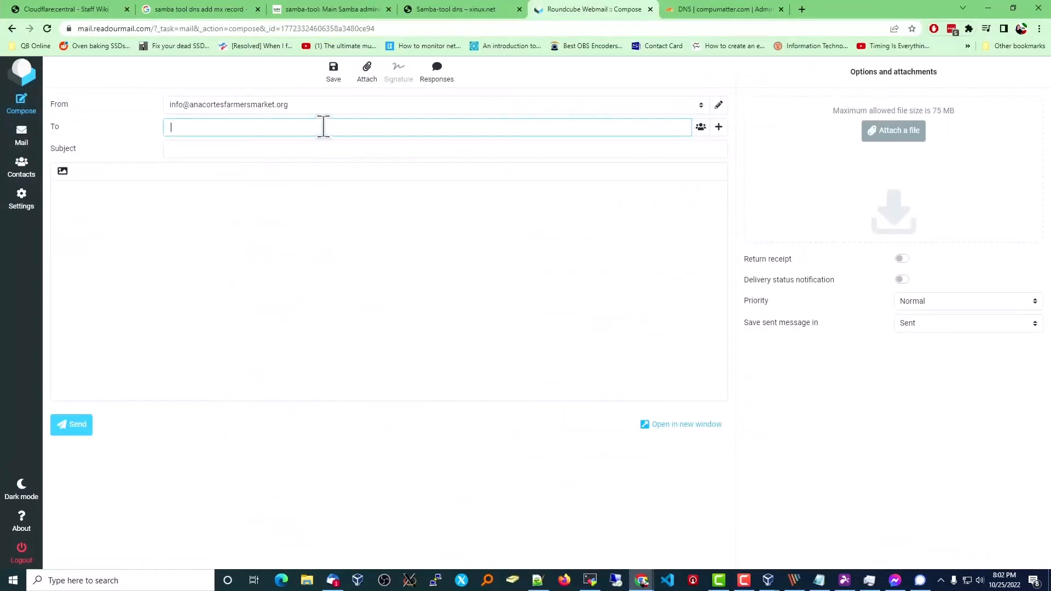
pyautogui.write('min')
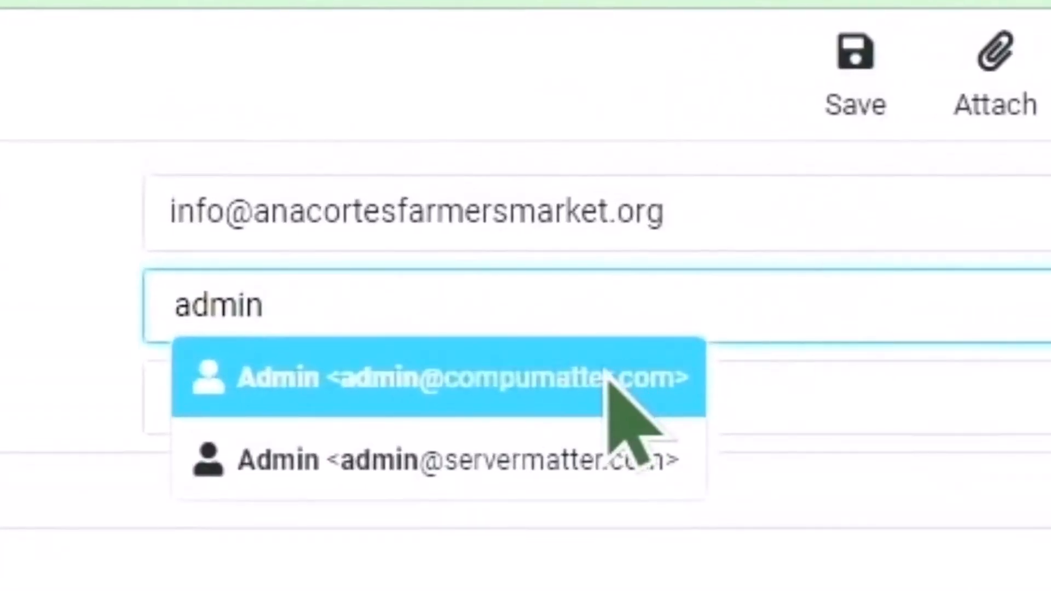
pyautogui.click(612, 377)
pyautogui.click(382, 393)
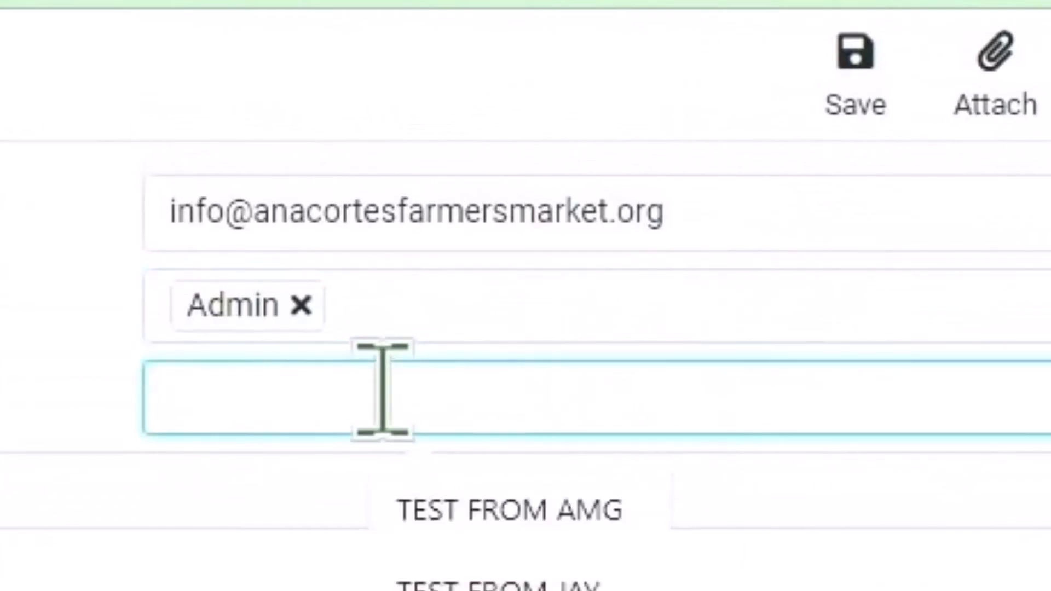
pyautogui.click(517, 585)
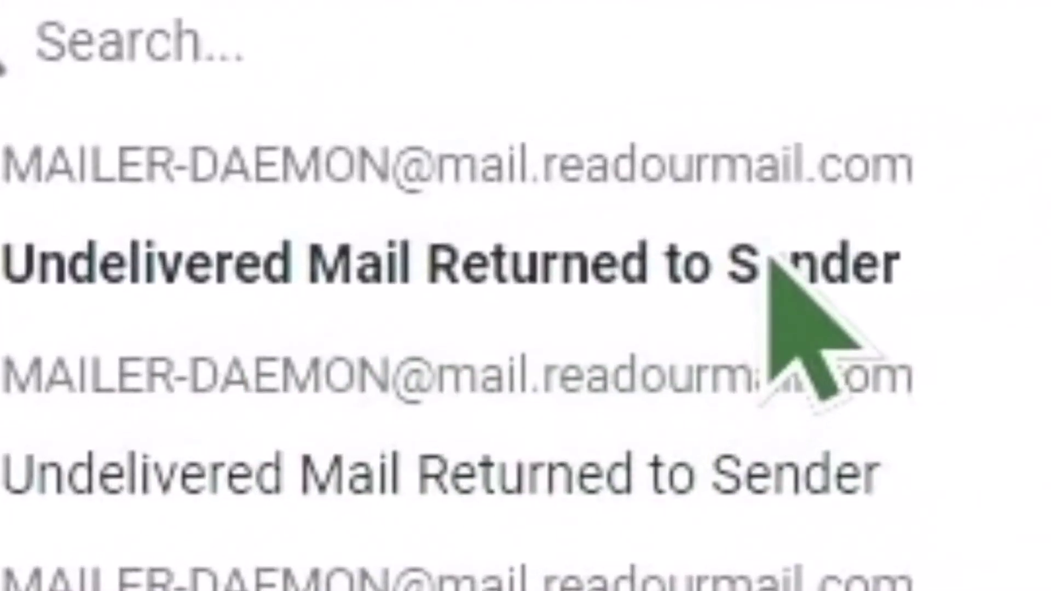
# - Read the new Admin bounce's loops-back-to-myself reason and start another message
pyautogui.click(1043, 206)
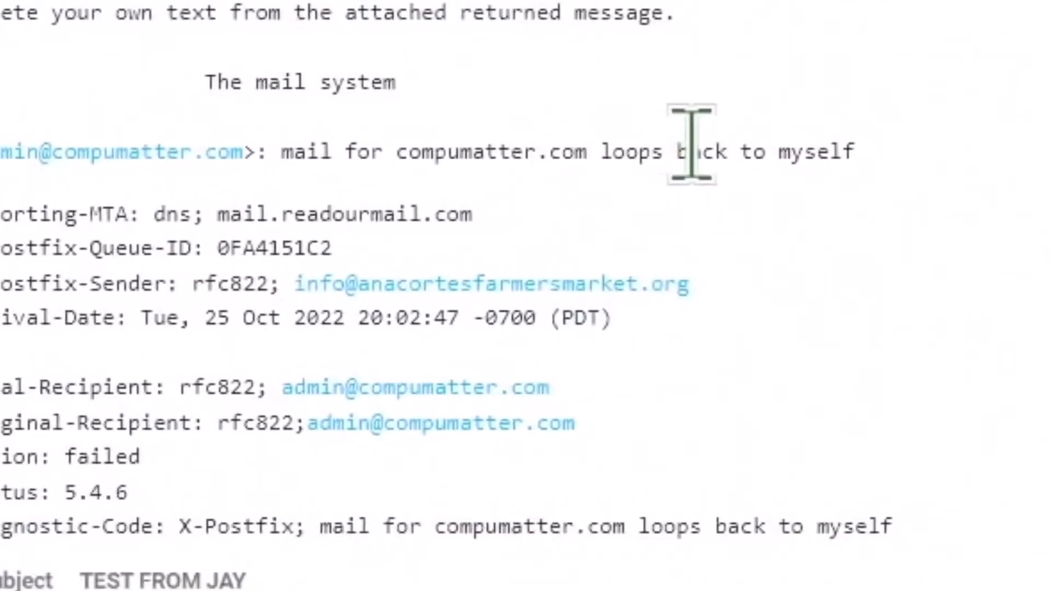
pyautogui.tripleClick(692, 144)
pyautogui.tripleClick(706, 95)
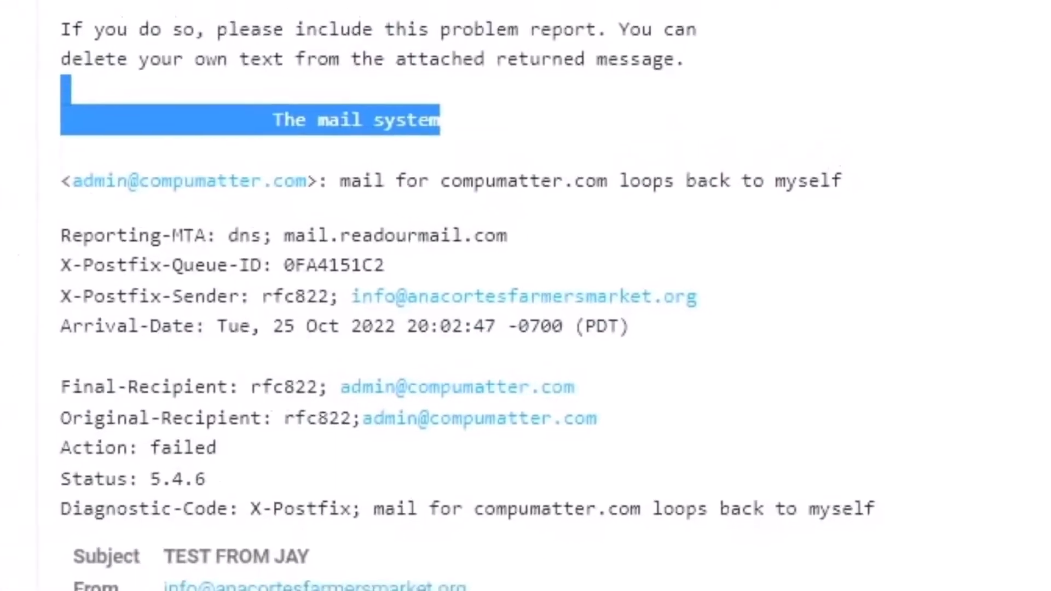
pyautogui.click(24, 105)
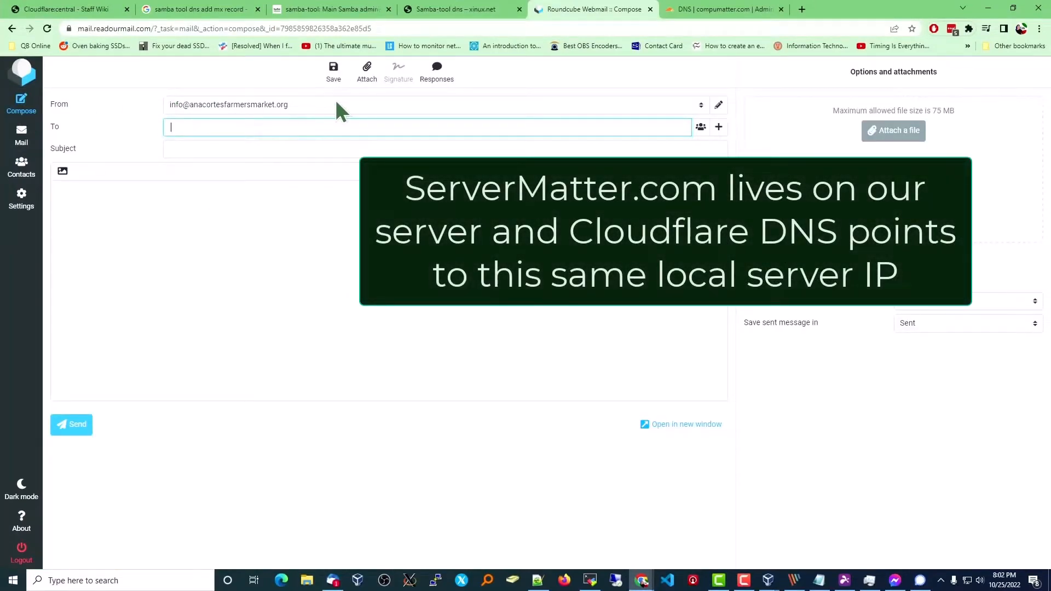
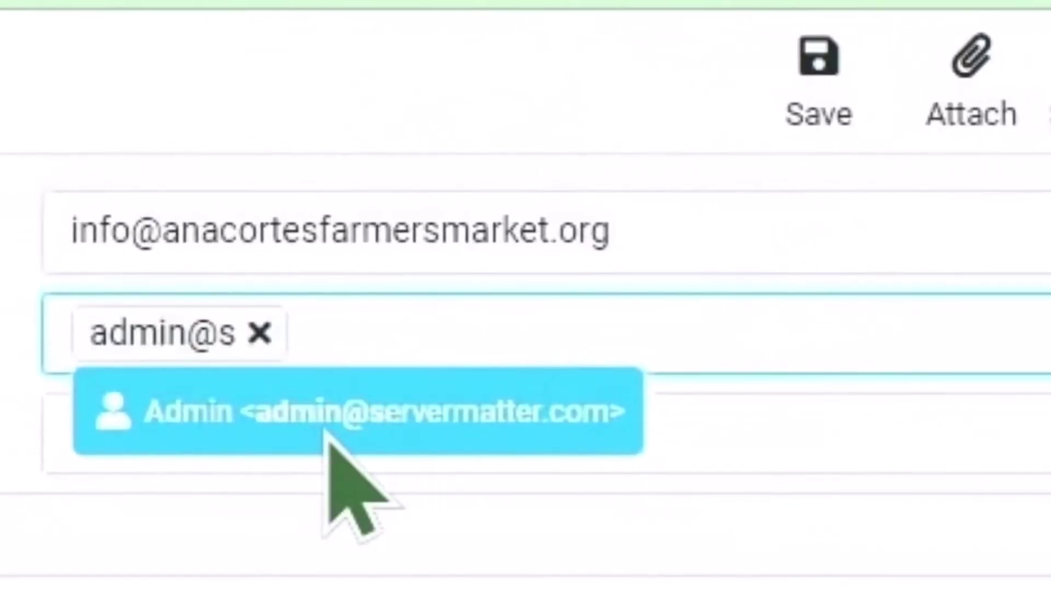
pyautogui.click(228, 152)
pyautogui.click(326, 426)
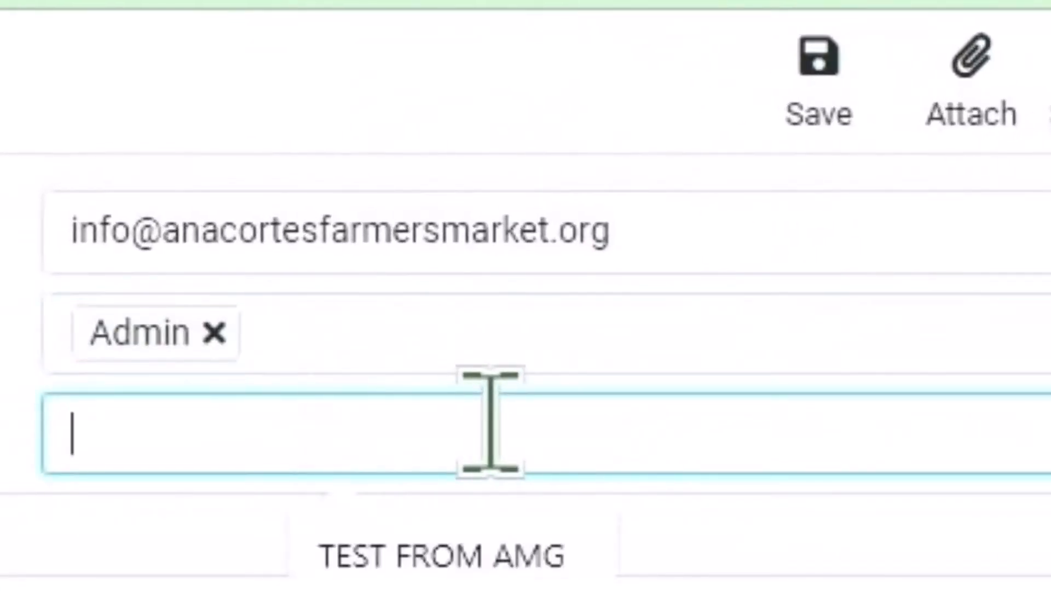
pyautogui.write('TEST FROM JAY')
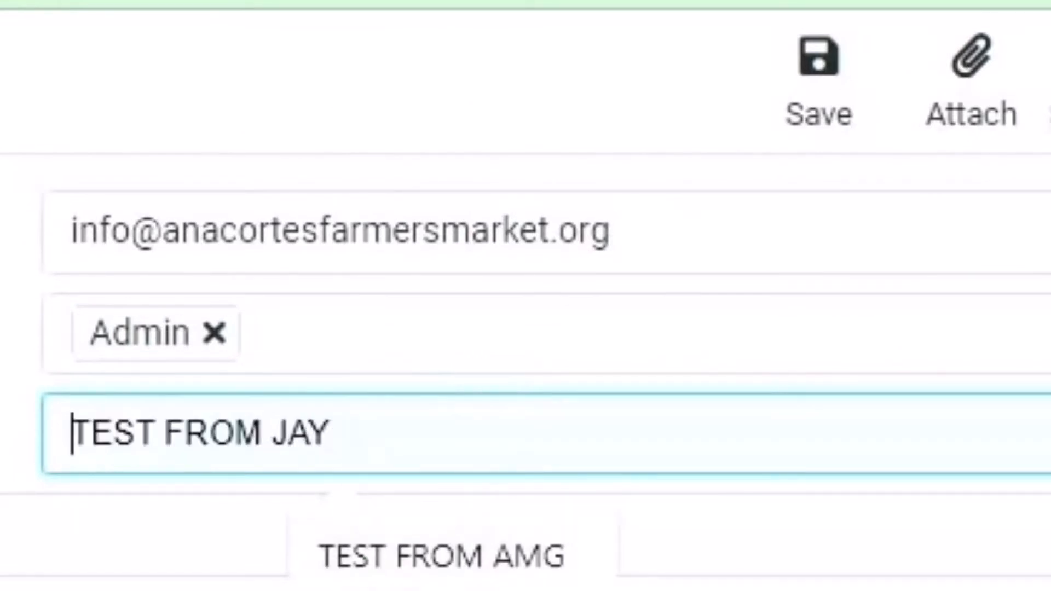
pyautogui.press('Tab')
pyautogui.write('asdfasdfasdfasd')
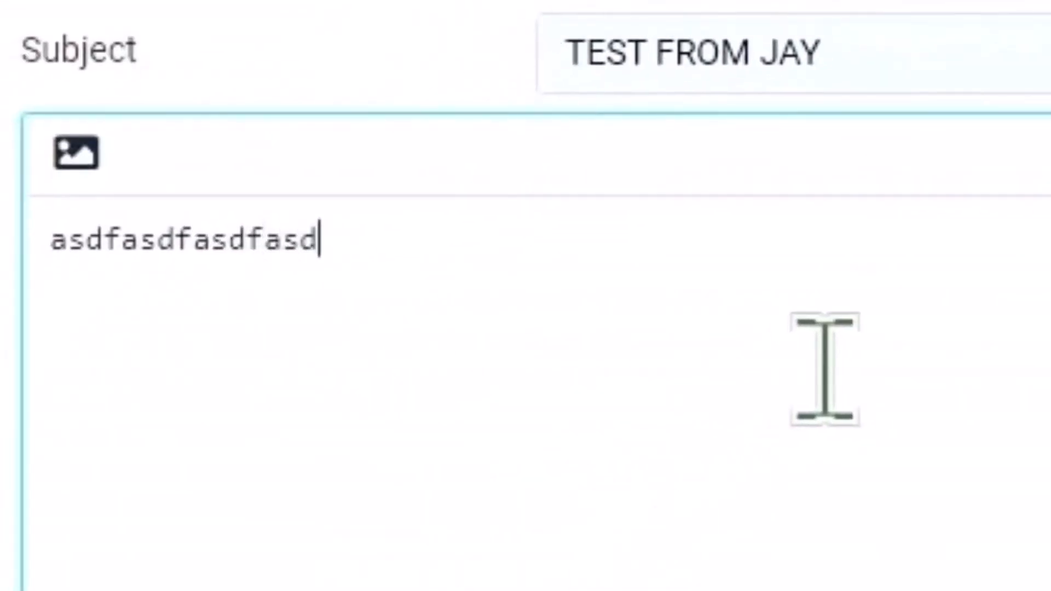
pyautogui.write('asdf')
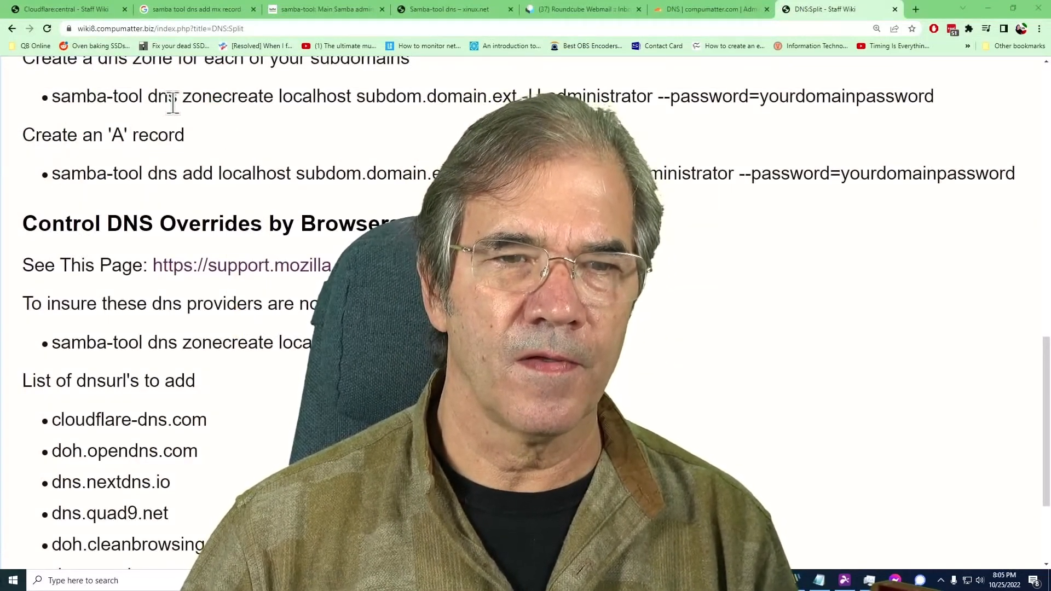
pyautogui.scroll(1, 177, 103)
pyautogui.moveTo(62, 151); pyautogui.dragTo(383, 153)
# - Review the DNS:Split Add Domain zonecreate and A-record samba-tool commands
pyautogui.click(382, 152)
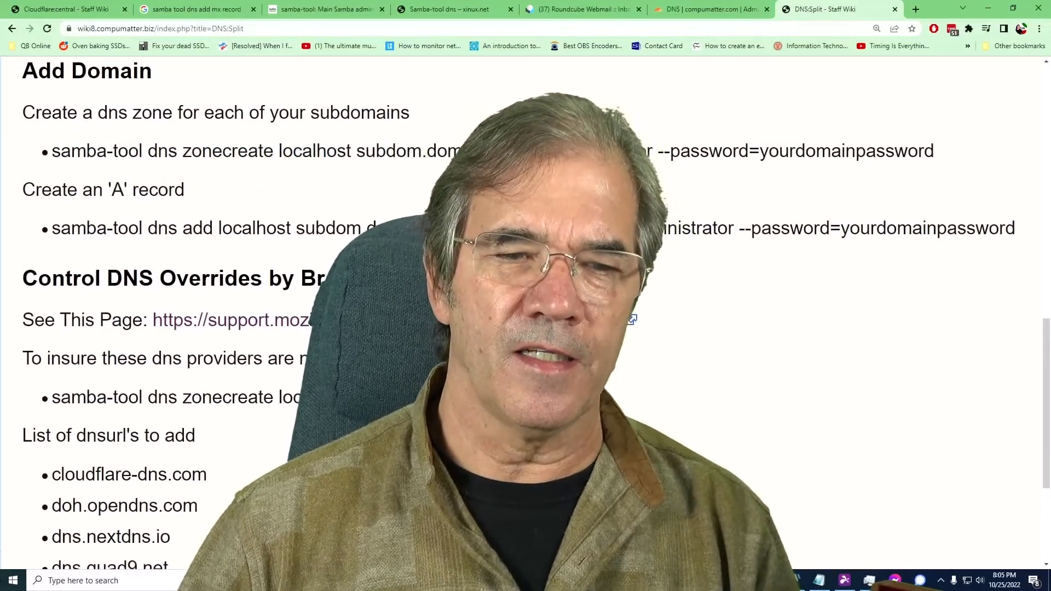
pyautogui.scroll(-1, 526, 312)
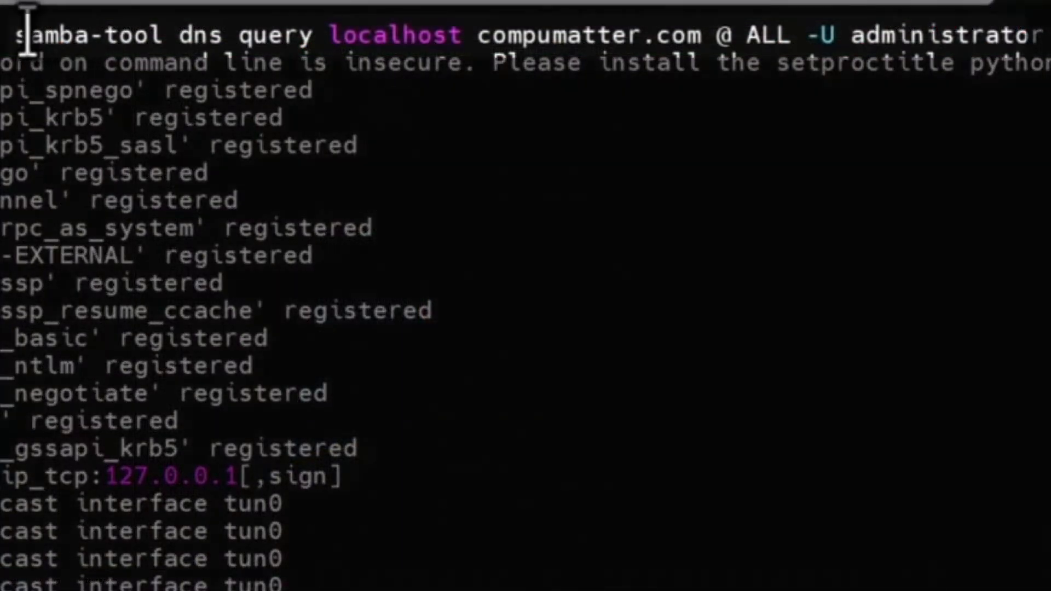
# - Inspect the compumatter.com zone's 192.168.9.5 A record and delete the zone with samba-tool
pyautogui.moveTo(23, 35); pyautogui.dragTo(585, 35)
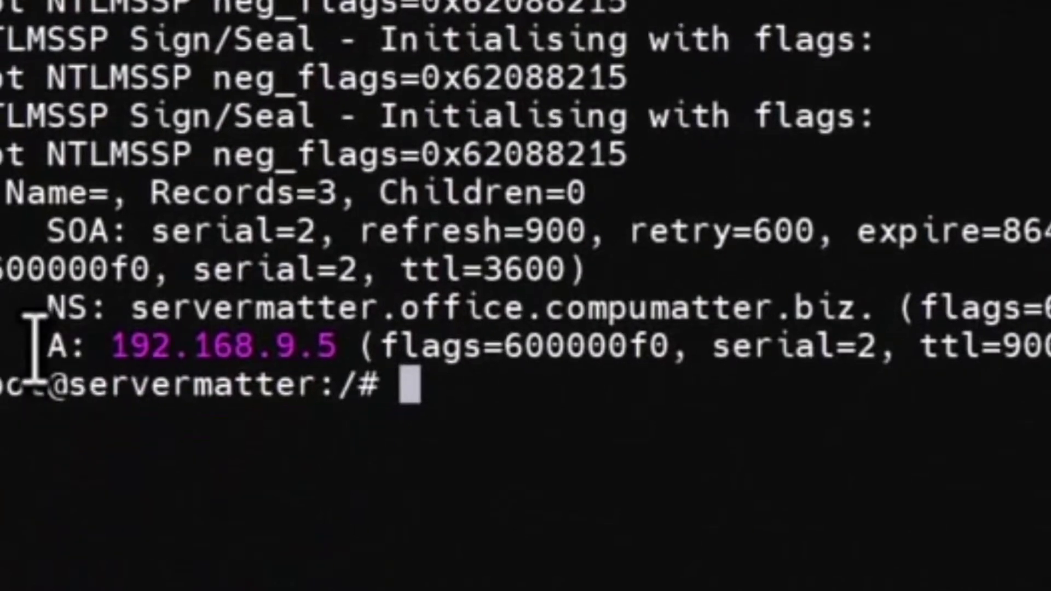
pyautogui.moveTo(33, 345); pyautogui.dragTo(379, 332)
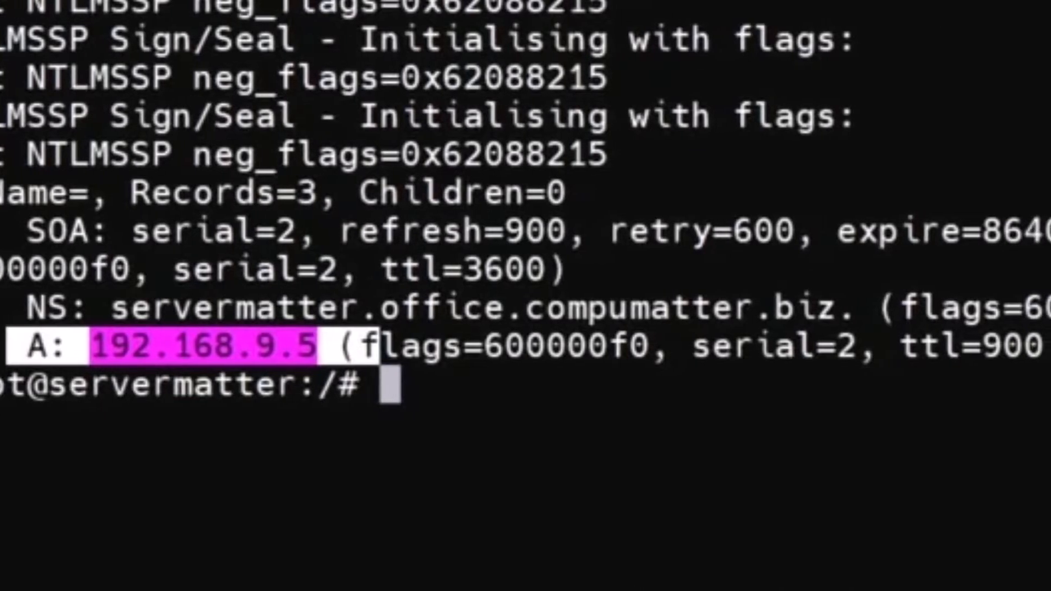
pyautogui.write('samba-tool dns zonedelete localhost compumatter.')
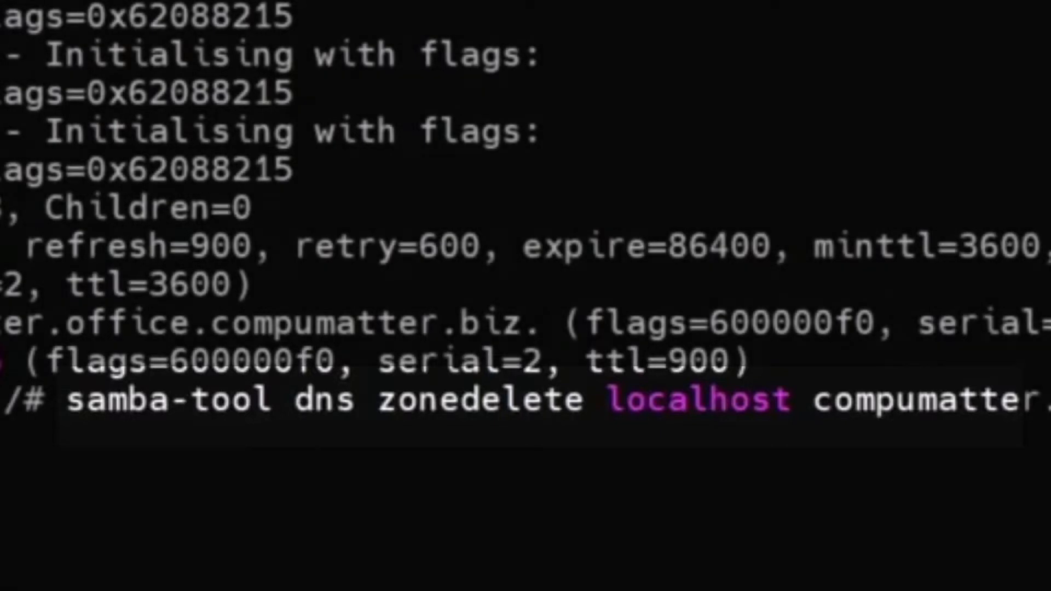
pyautogui.press('Return')
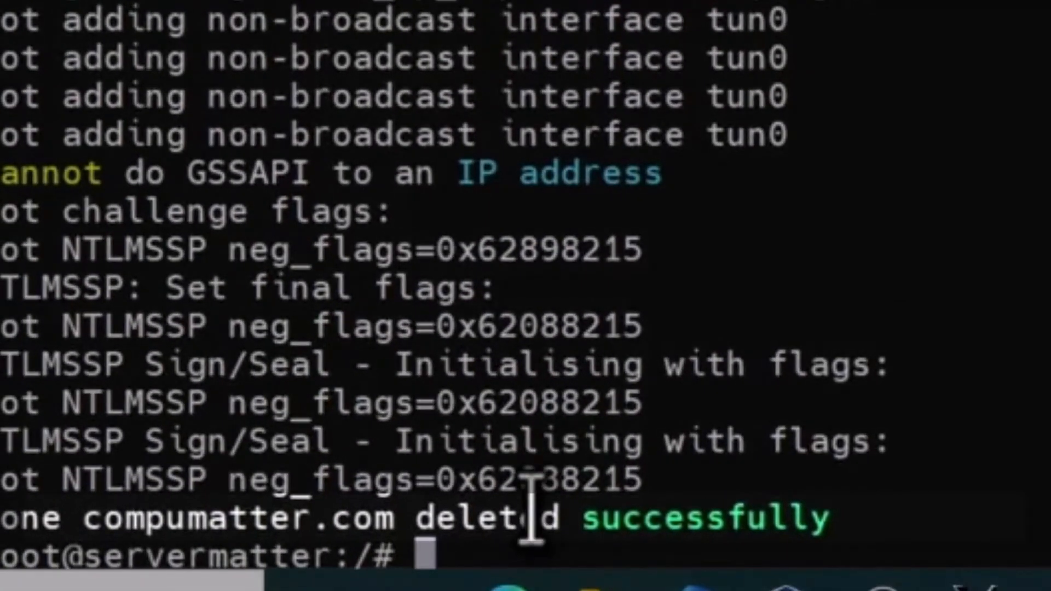
# - Re-run the zone query to confirm deletion and restart samba-ad-dc
pyautogui.press('Up')
pyautogui.press('Up')
pyautogui.press('Return')
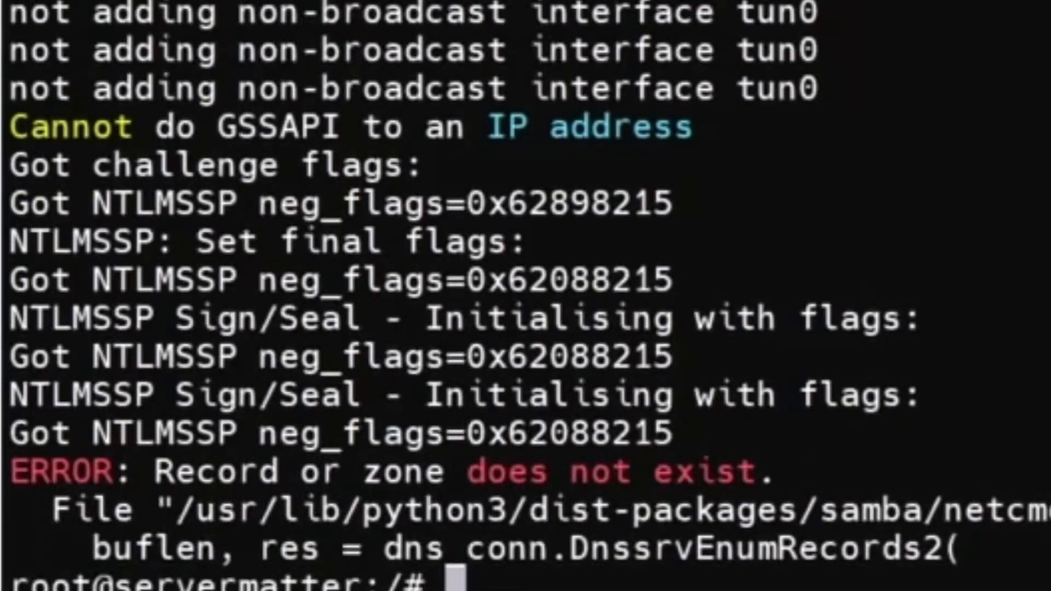
pyautogui.write('systemctl restart samba-ad-dc')
pyautogui.press('Return')
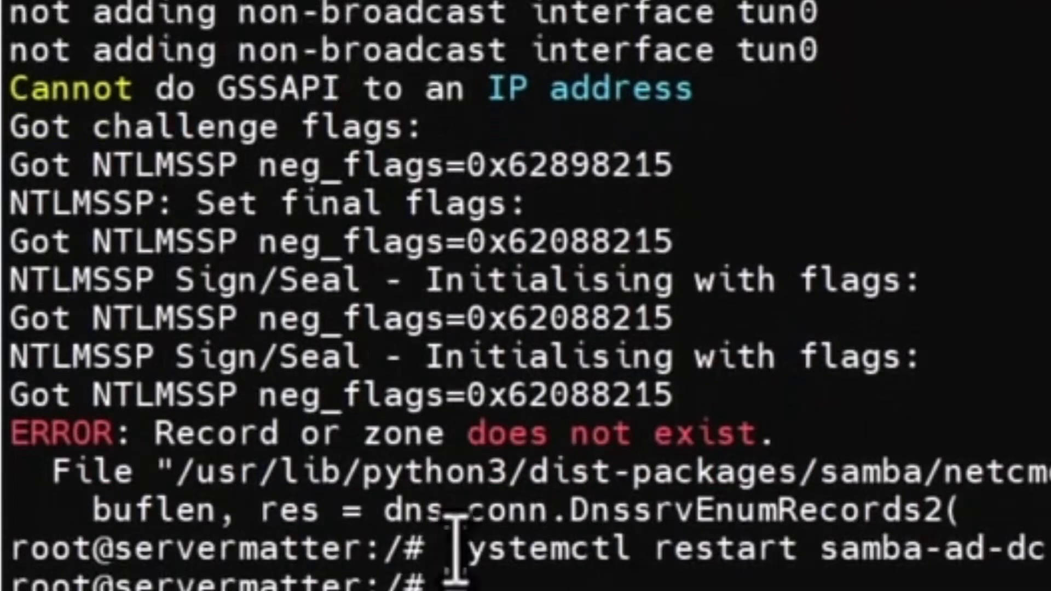
pyautogui.moveTo(448, 547); pyautogui.dragTo(1046, 548)
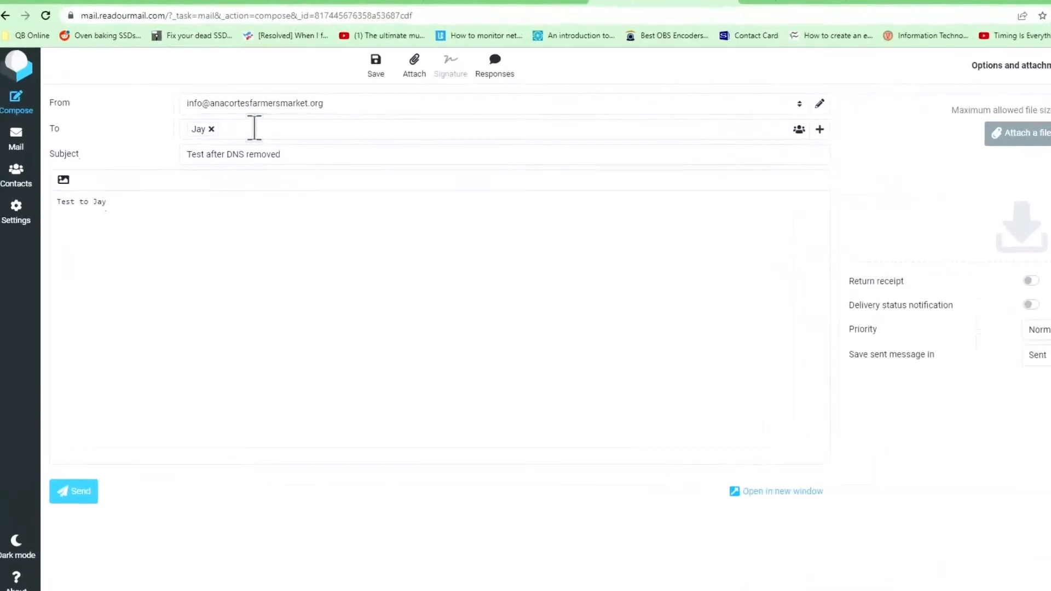
# - Send the 'Test after DNS removed' message to Jay
pyautogui.click(269, 151)
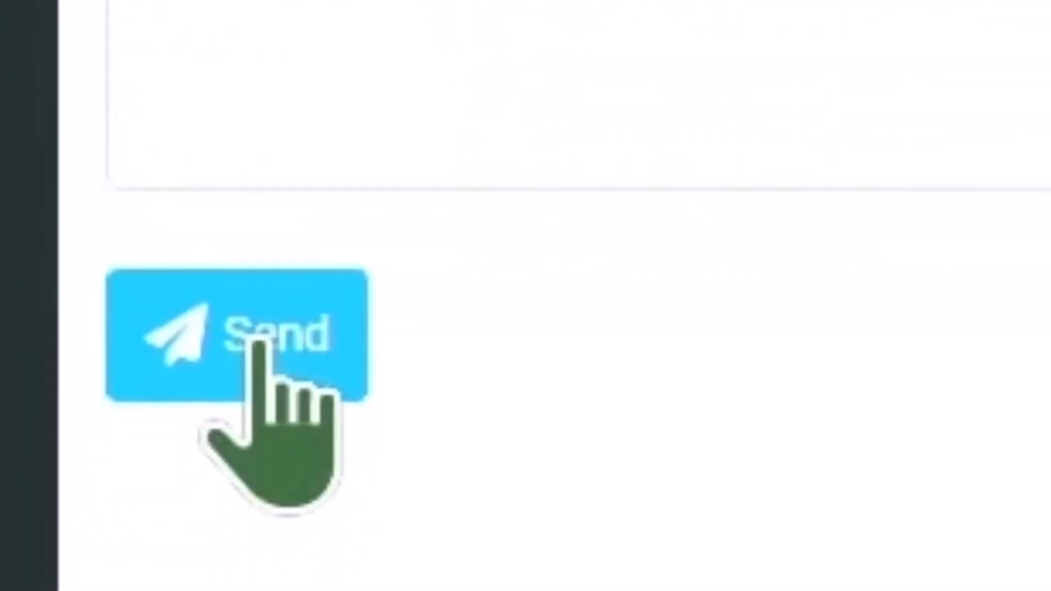
pyautogui.click(267, 338)
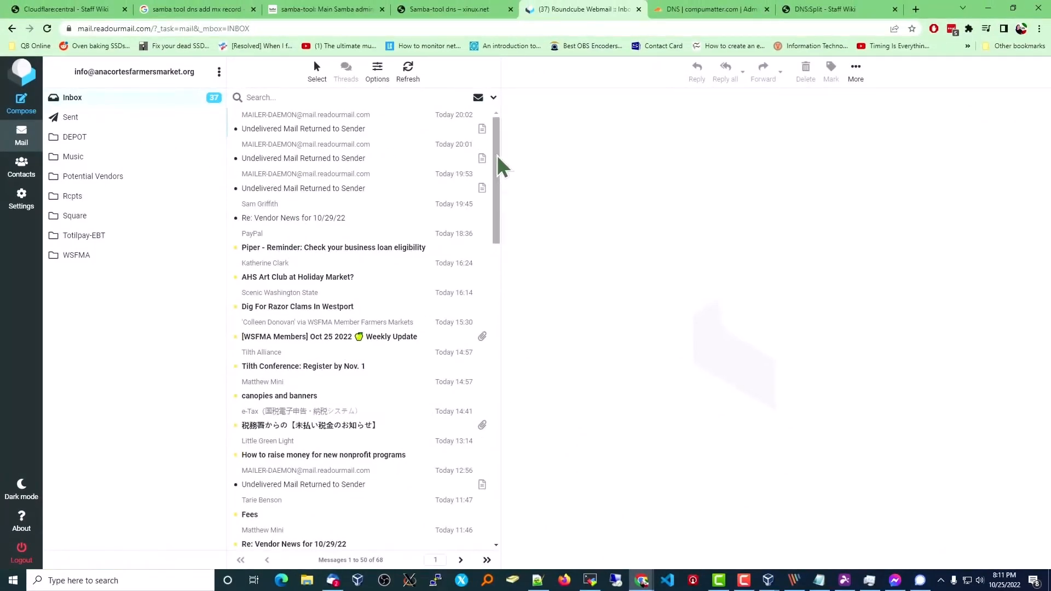
pyautogui.moveTo(500, 158); pyautogui.dragTo(448, 91)
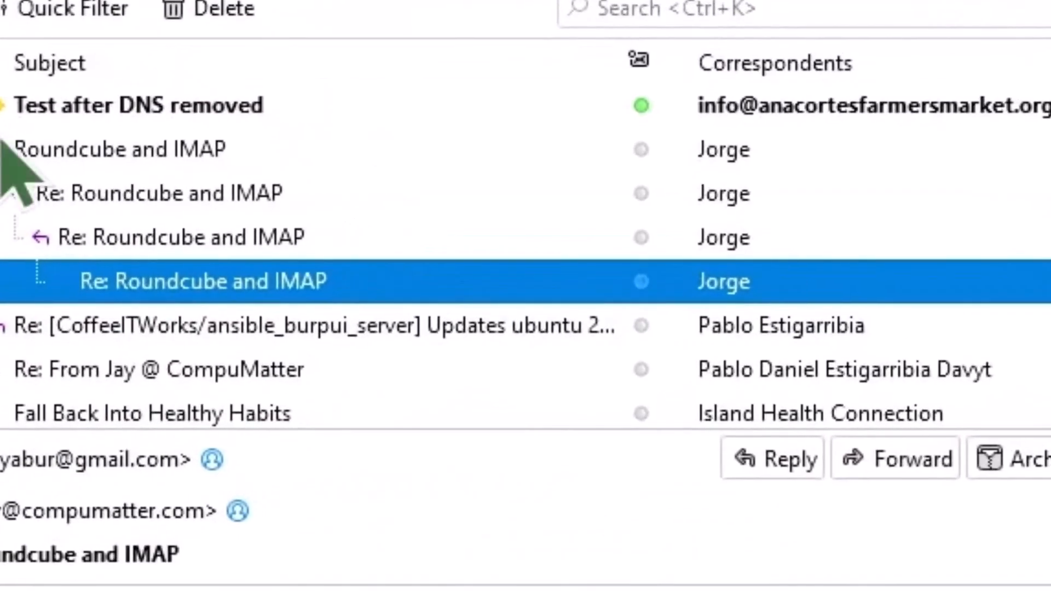
# - Read the delivered test in Thunderbird and pick the samba-tool command re-adding the 192.168.9.5 A record
pyautogui.click(133, 110)
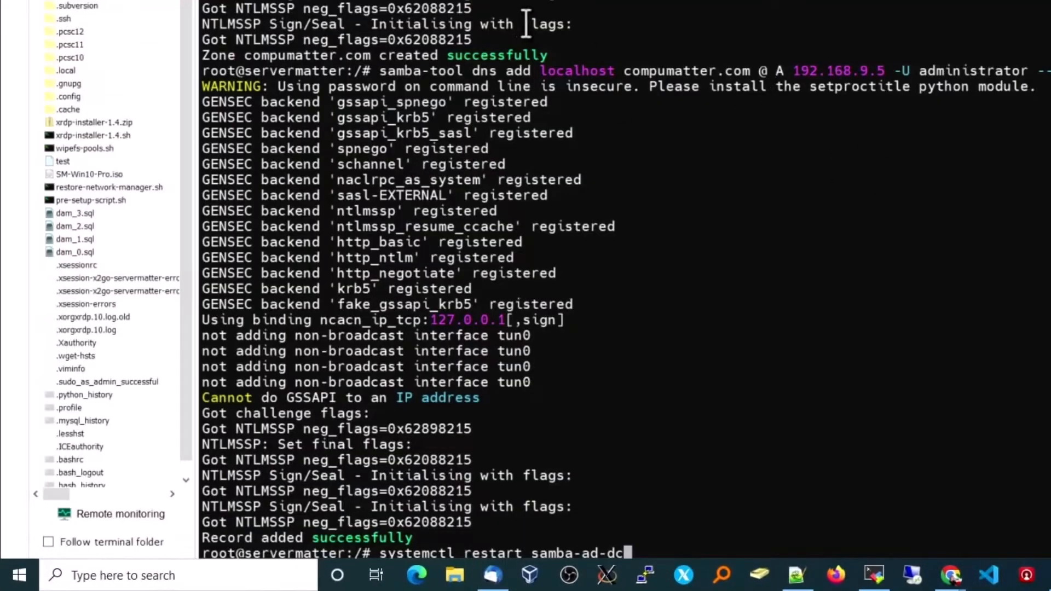
pyautogui.moveTo(435, 70); pyautogui.dragTo(787, 71)
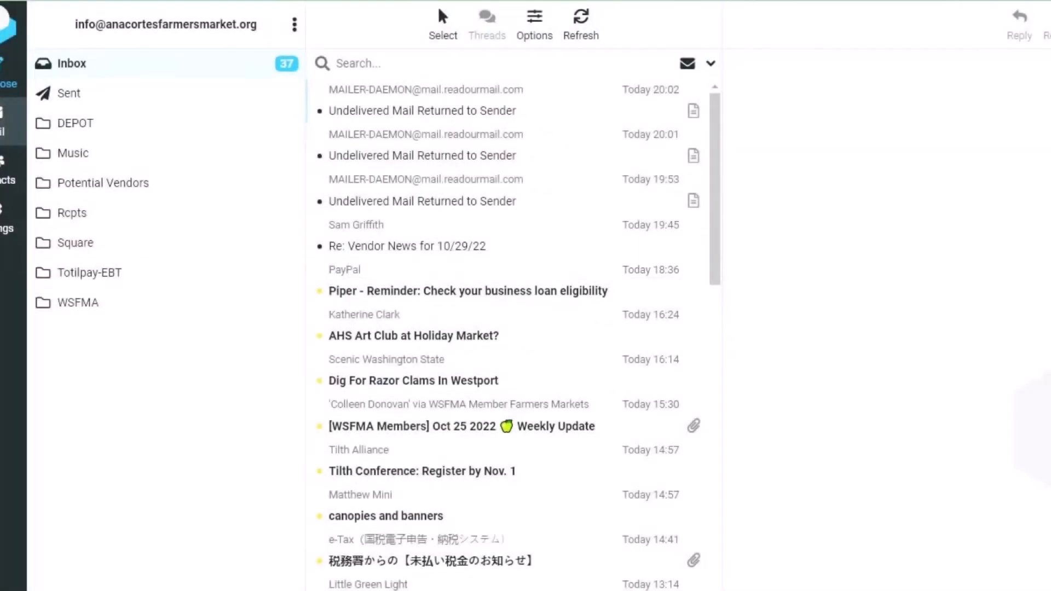
pyautogui.click(10, 82)
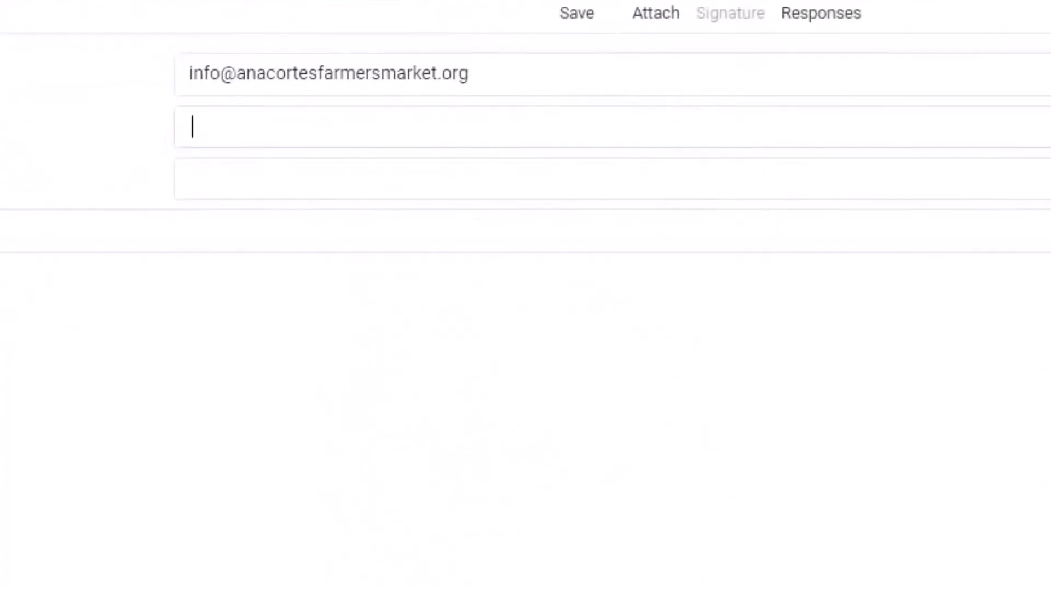
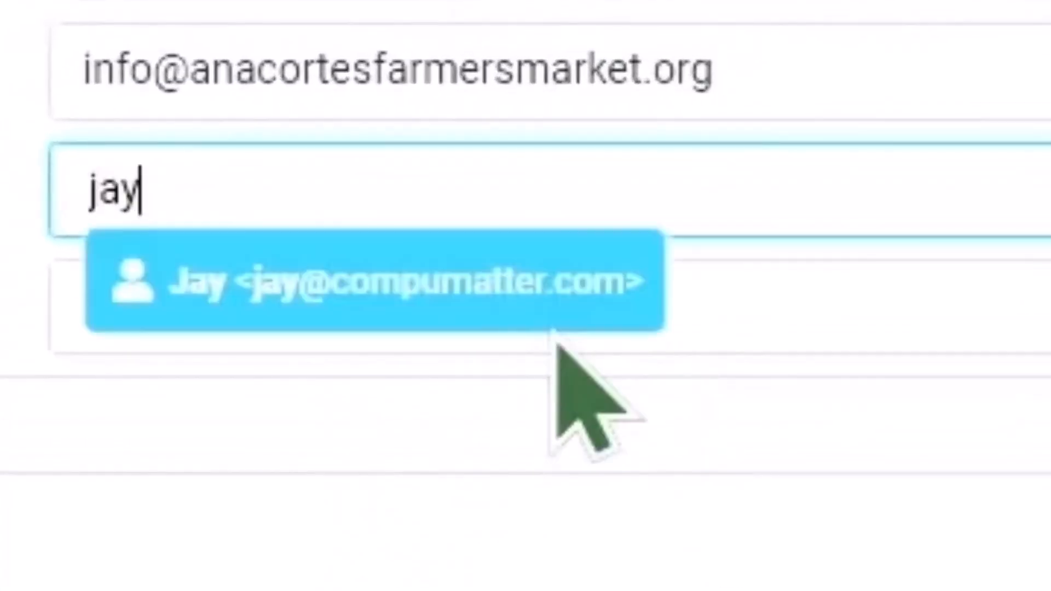
pyautogui.click(534, 311)
pyautogui.click(378, 316)
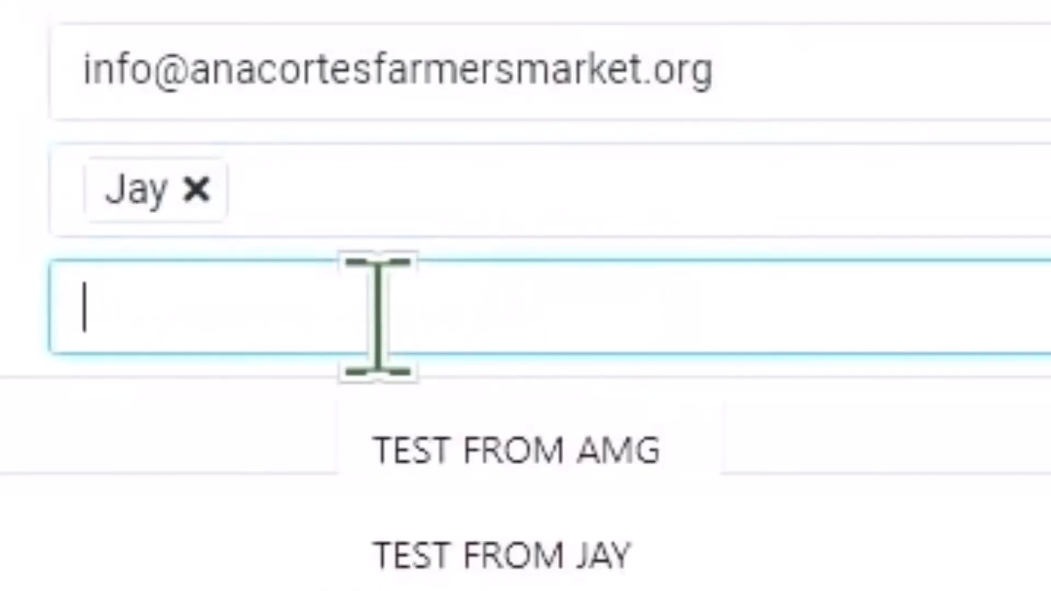